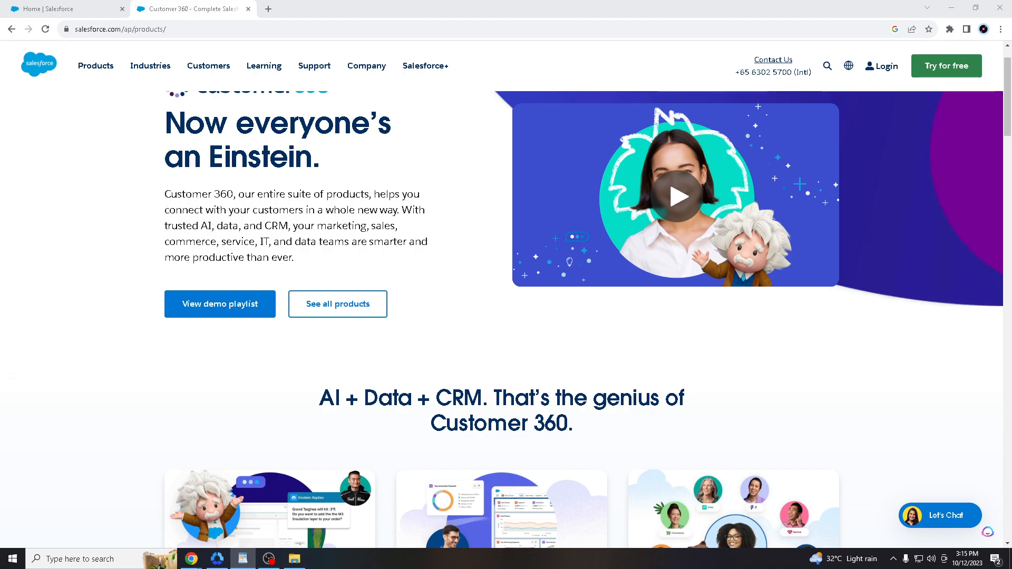
pyautogui.click(437, 4)
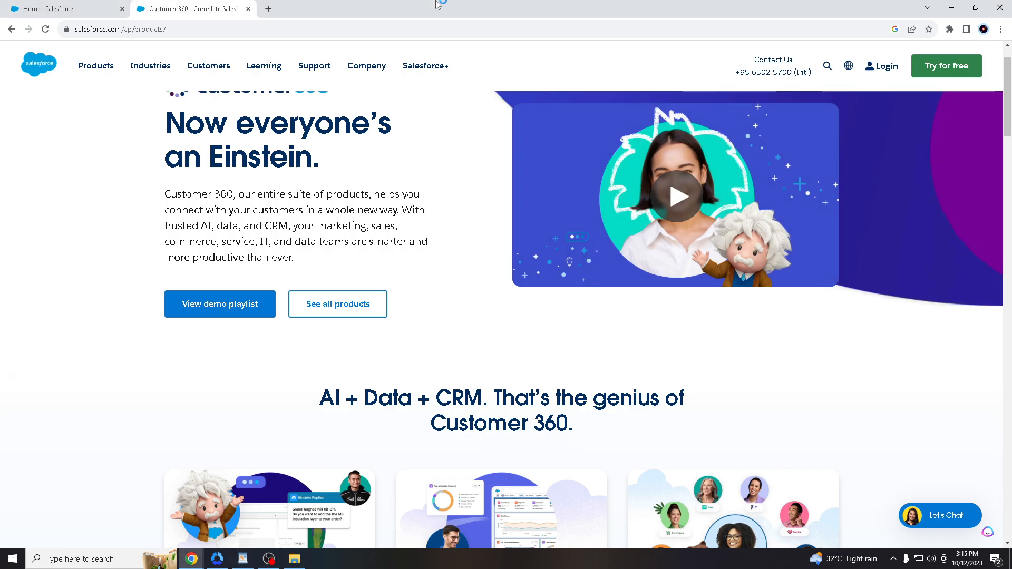
pyautogui.hotkey('ctrl', 'shift', 'n')
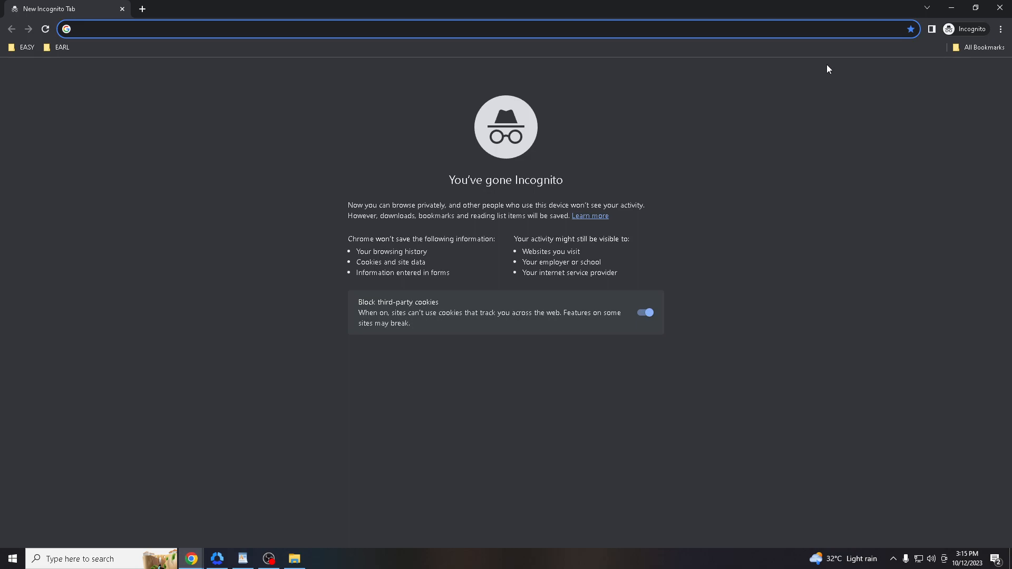
pyautogui.click(1005, 10)
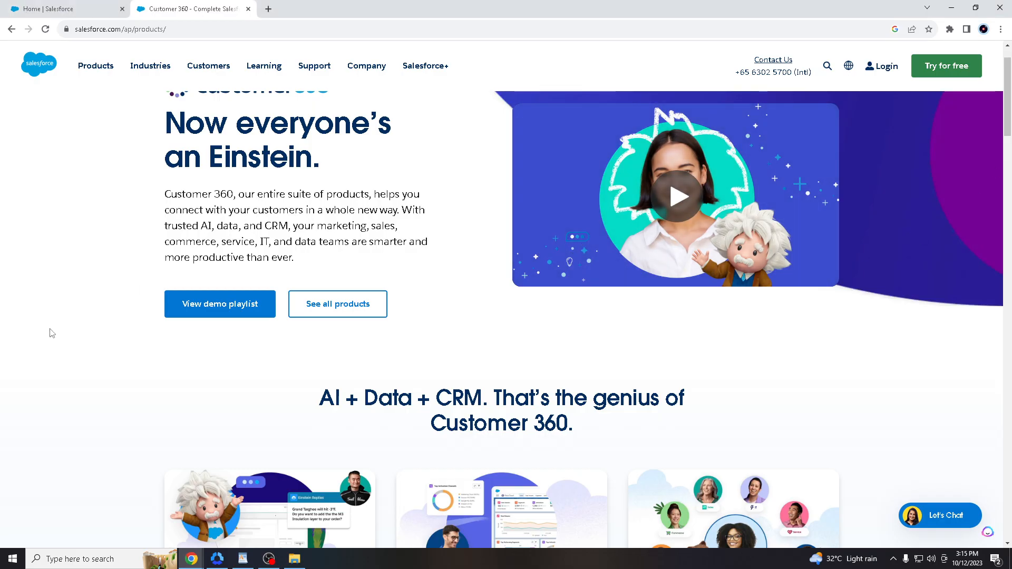
# Step: Look through the Customer 360 products page down to the section listing all the apps
pyautogui.scroll(1, 52, 333)
pyautogui.scroll(-2, 53, 333)
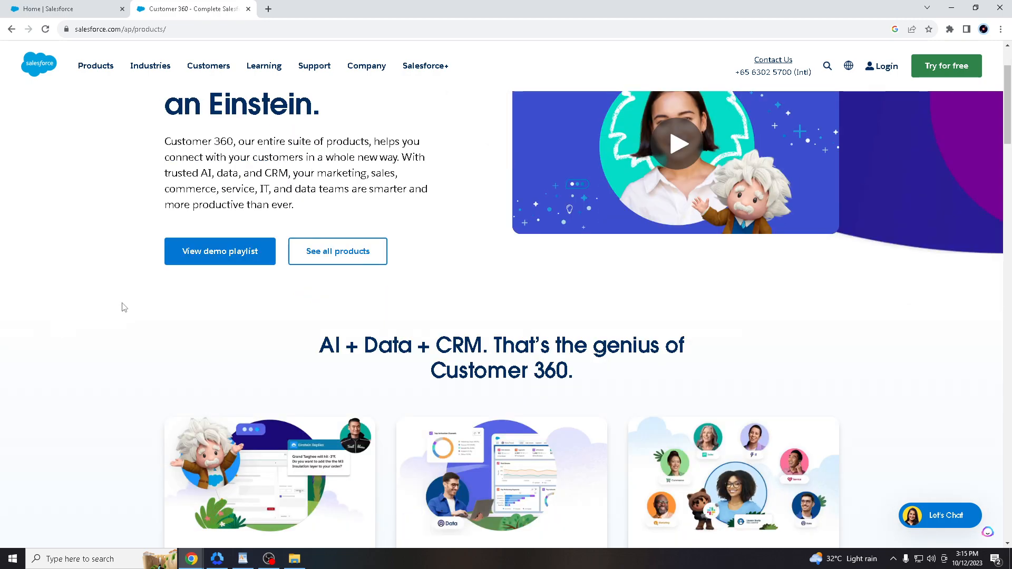
pyautogui.scroll(-2, 139, 311)
pyautogui.scroll(-10, 142, 317)
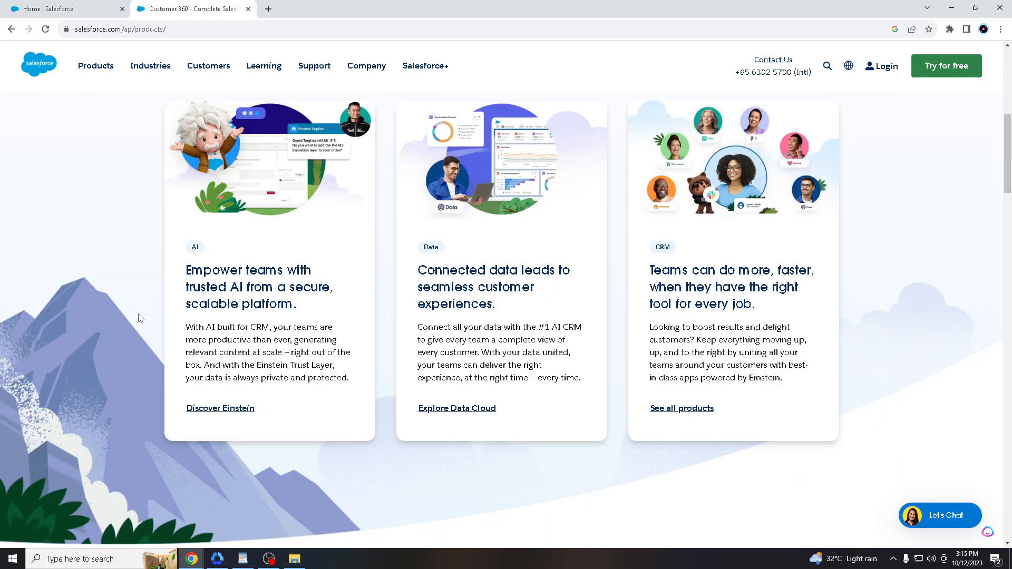
pyautogui.scroll(-4, 131, 322)
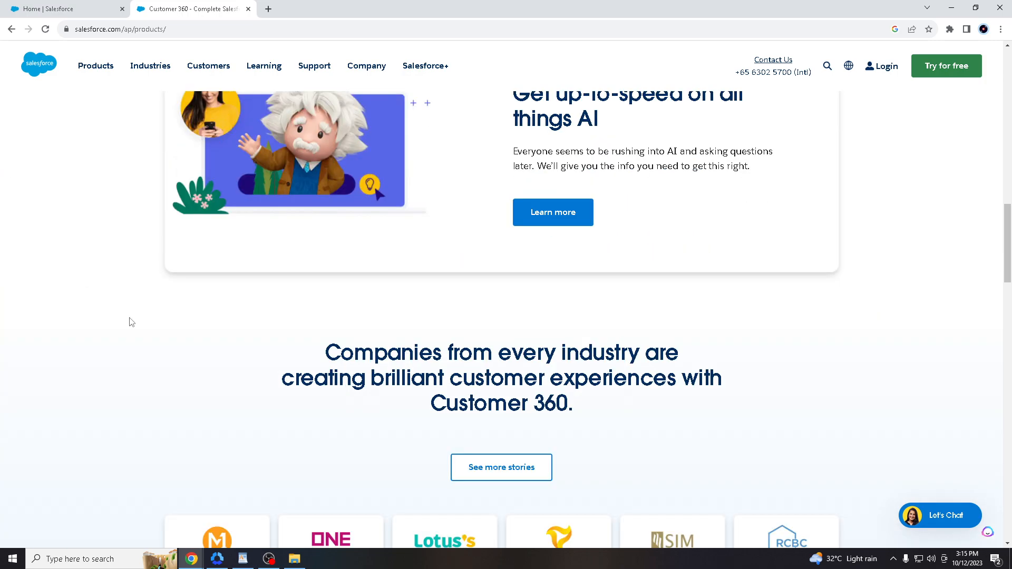
pyautogui.scroll(-7, 131, 322)
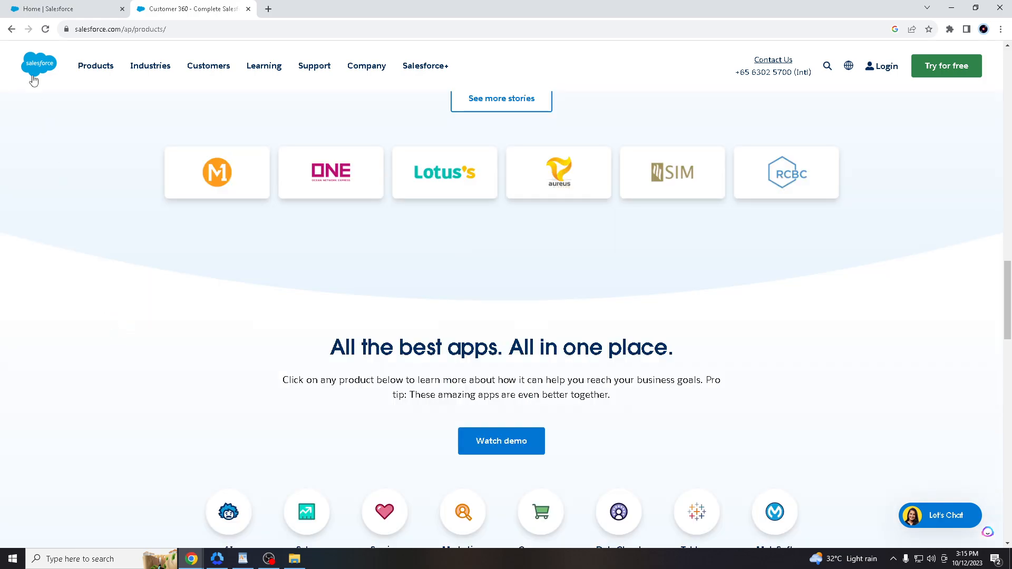
# Step: Go to the dashboards of the Sales app in the Salesforce org and start a new dashboard
pyautogui.click(52, 4)
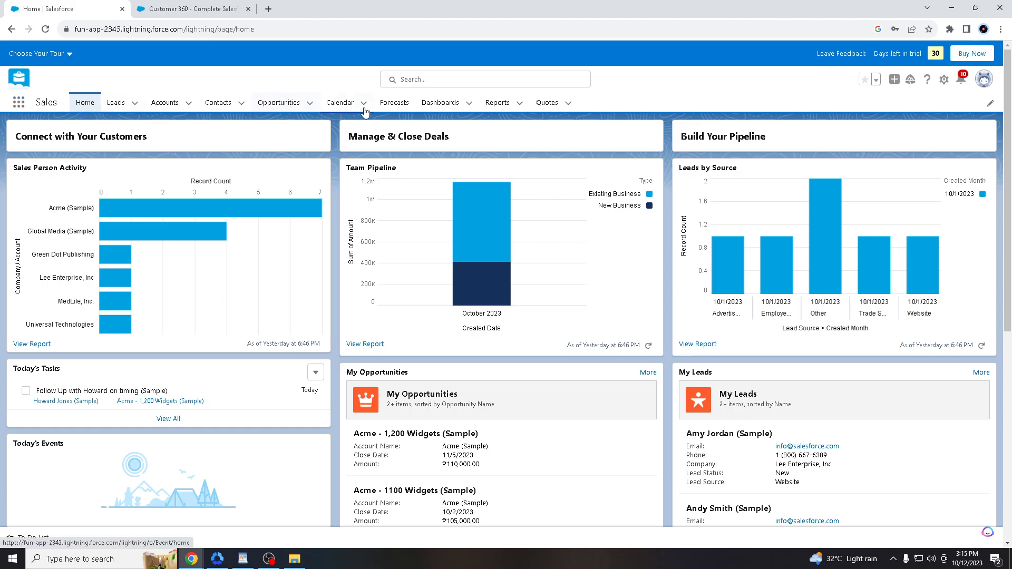
pyautogui.click(449, 107)
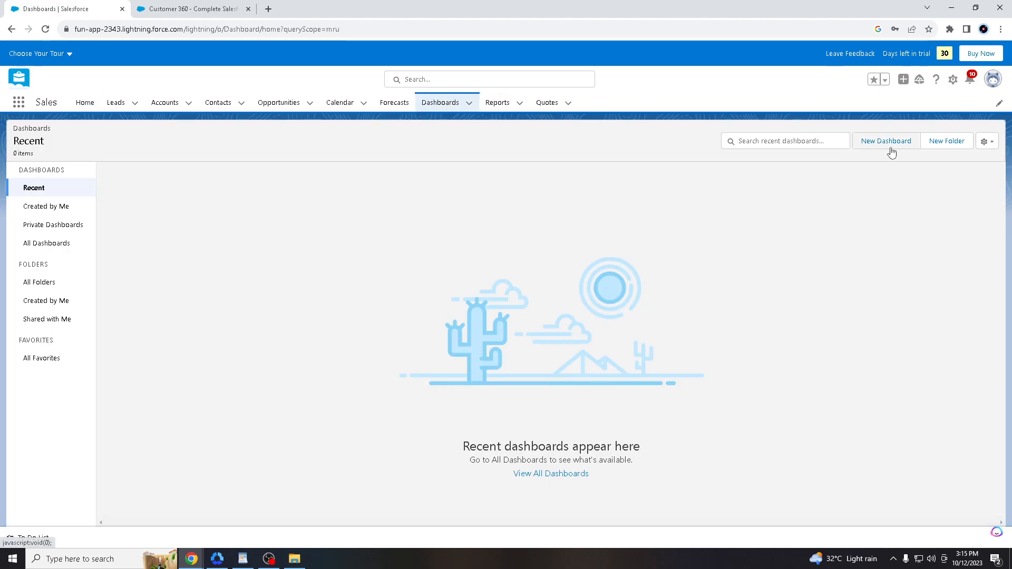
pyautogui.click(890, 141)
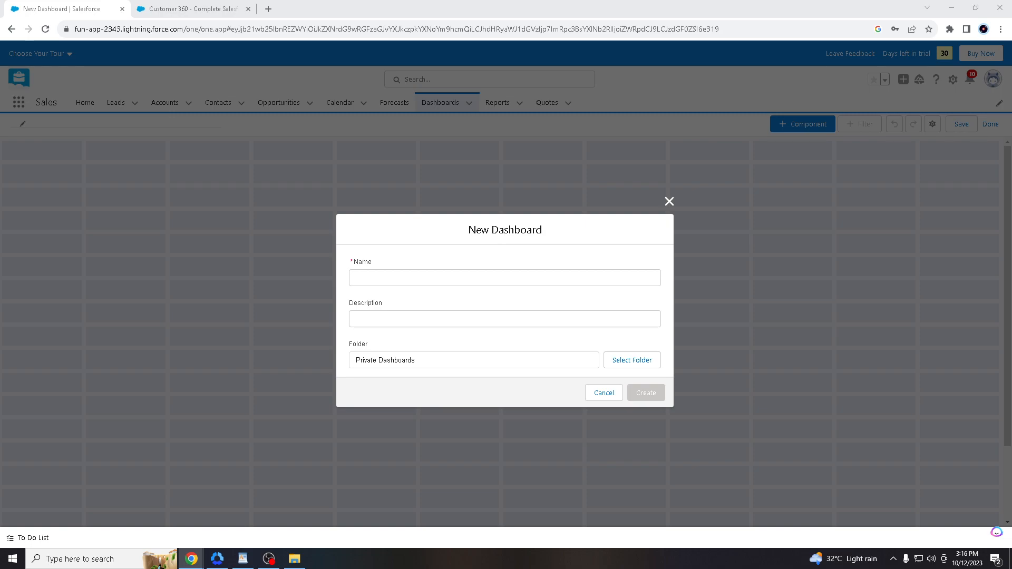
pyautogui.hotkey('alt', 'Tab')
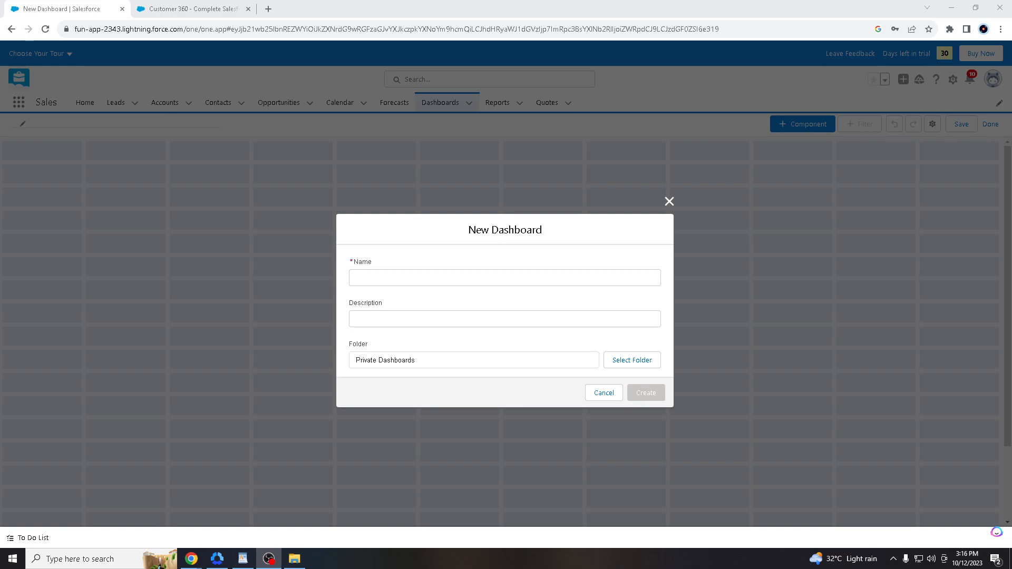
pyautogui.hotkey('alt', 'Tab')
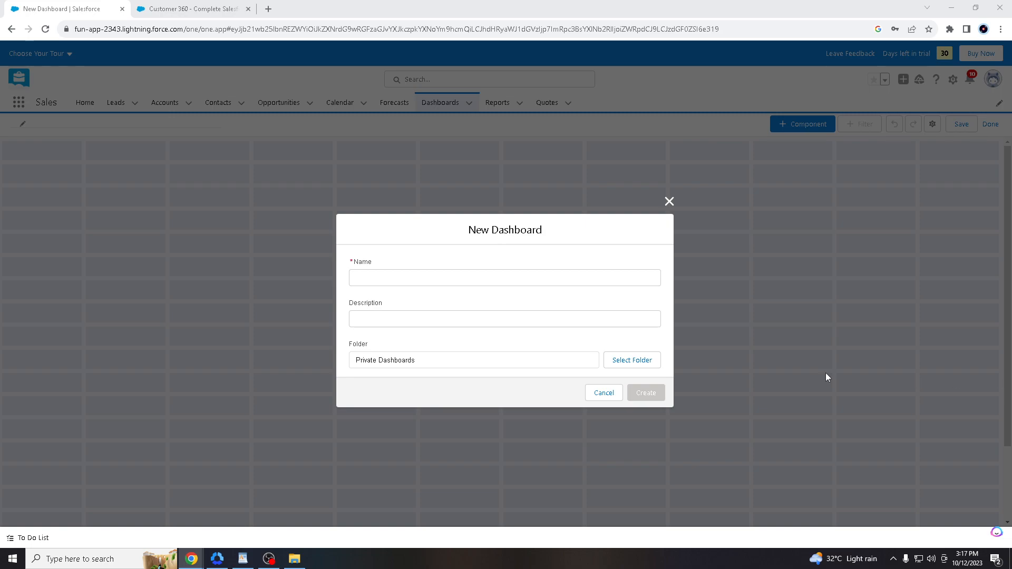
# Step: Name the new dashboard "Creating Dashboard"
pyautogui.click(551, 275)
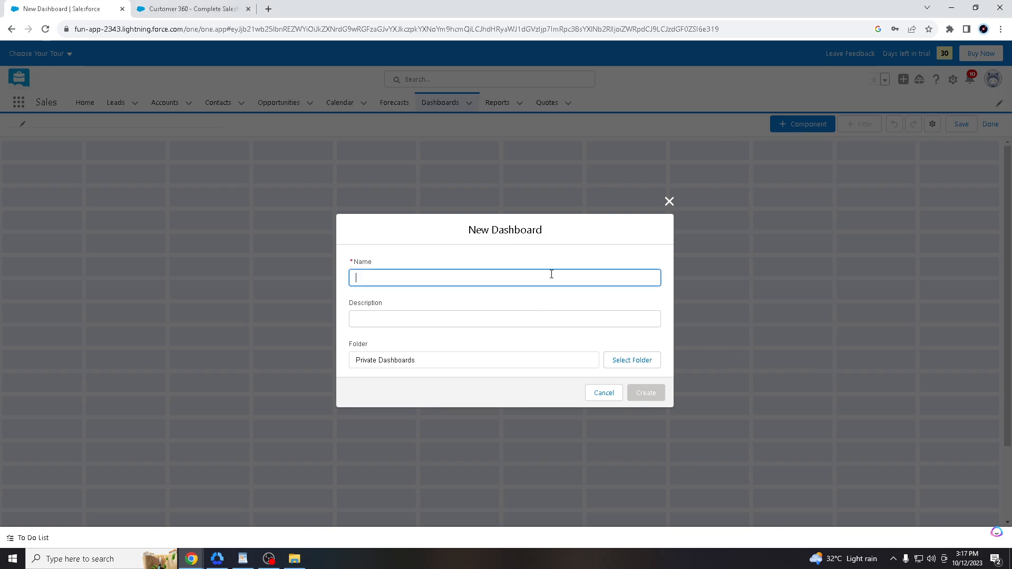
pyautogui.write('Easy')
pyautogui.hotkey('ctrl', 'a')
pyautogui.write('Creatting ')
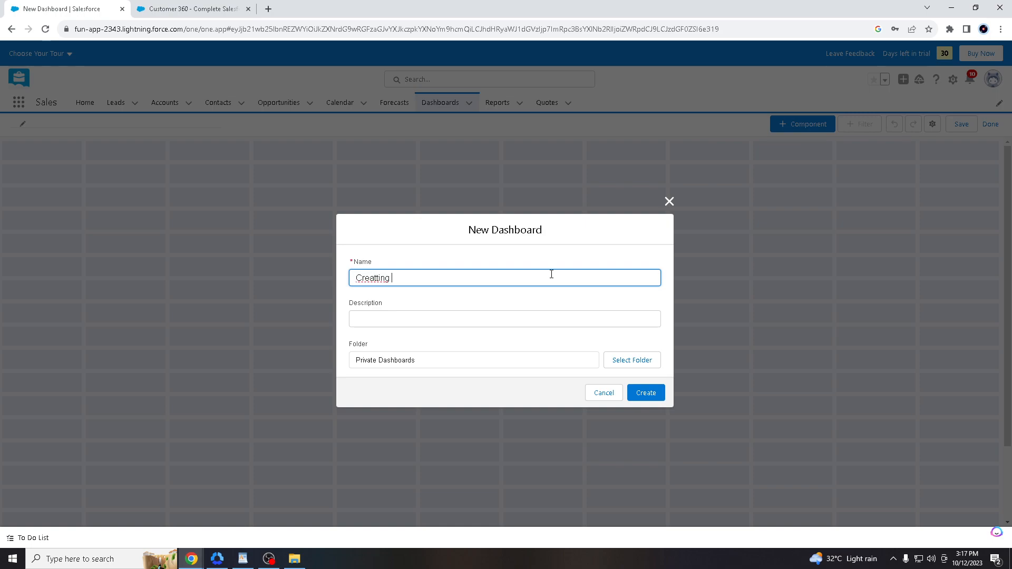
pyautogui.write('Dashboard')
pyautogui.rightClick(369, 275)
pyautogui.click(399, 283)
pyautogui.click(409, 313)
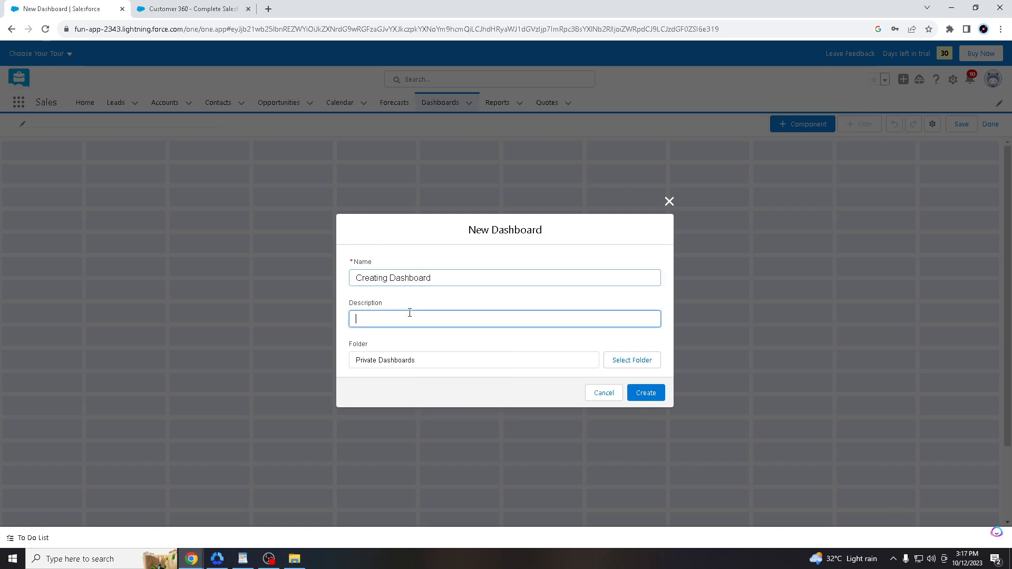
# Step: Enter "Youtube Tutorial" as the description and create the dashboard in the Private Dashboards folder
pyautogui.write('Youtub')
pyautogui.hotkey('ctrl', 'a')
pyautogui.write('YOU')
pyautogui.press('BackSpace')
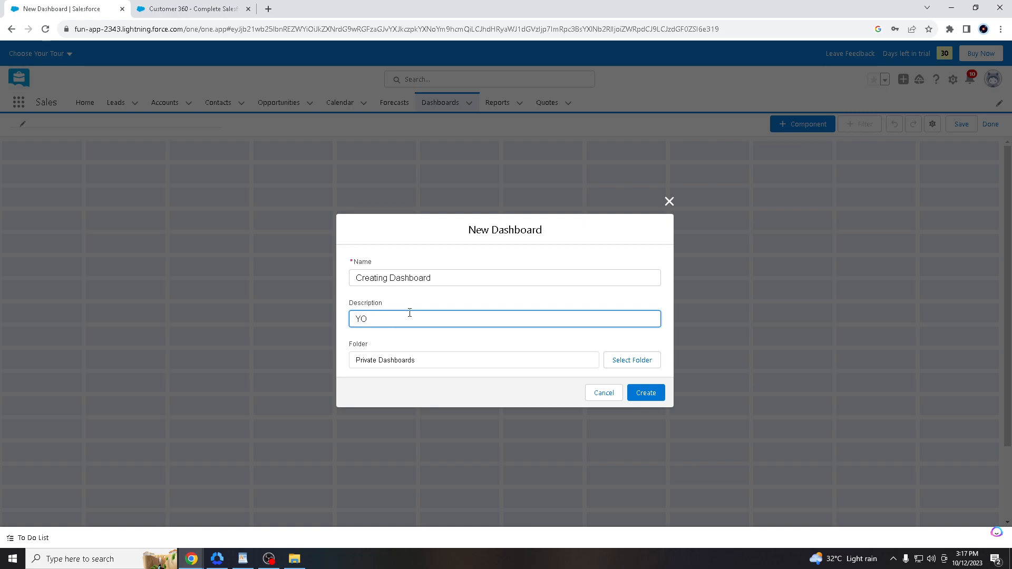
pyautogui.write('outube Tutorial')
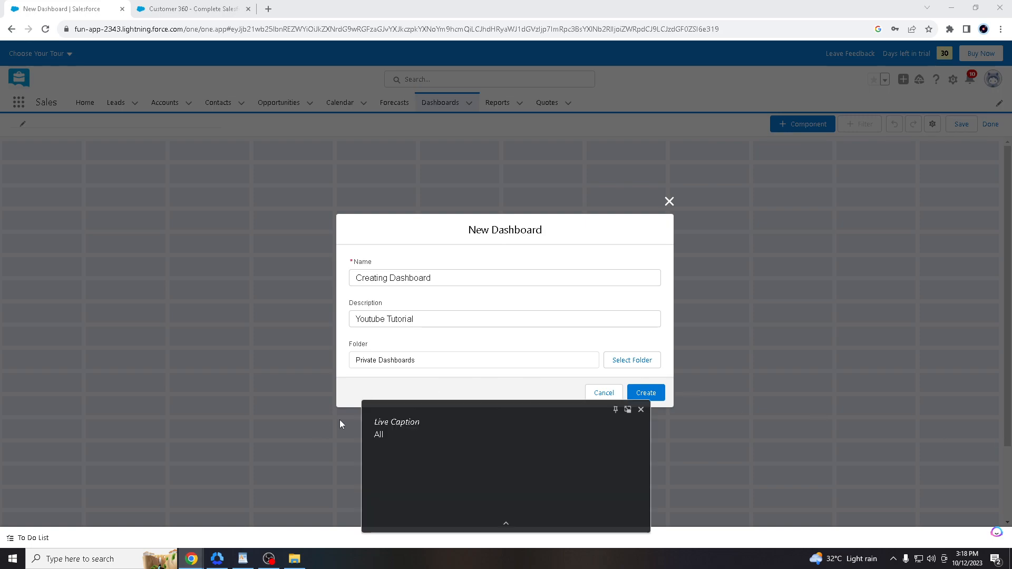
pyautogui.click(641, 410)
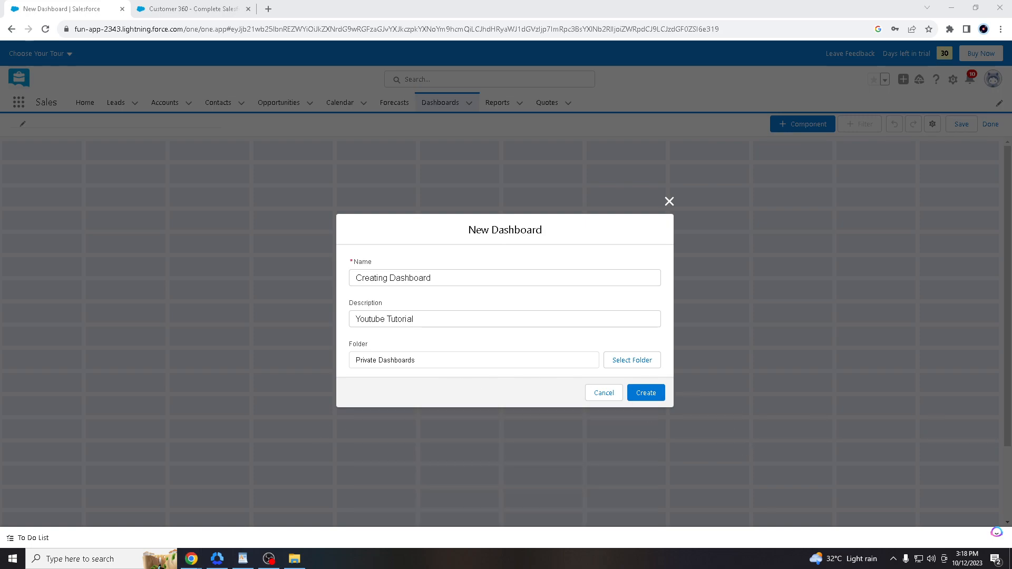
pyautogui.click(648, 393)
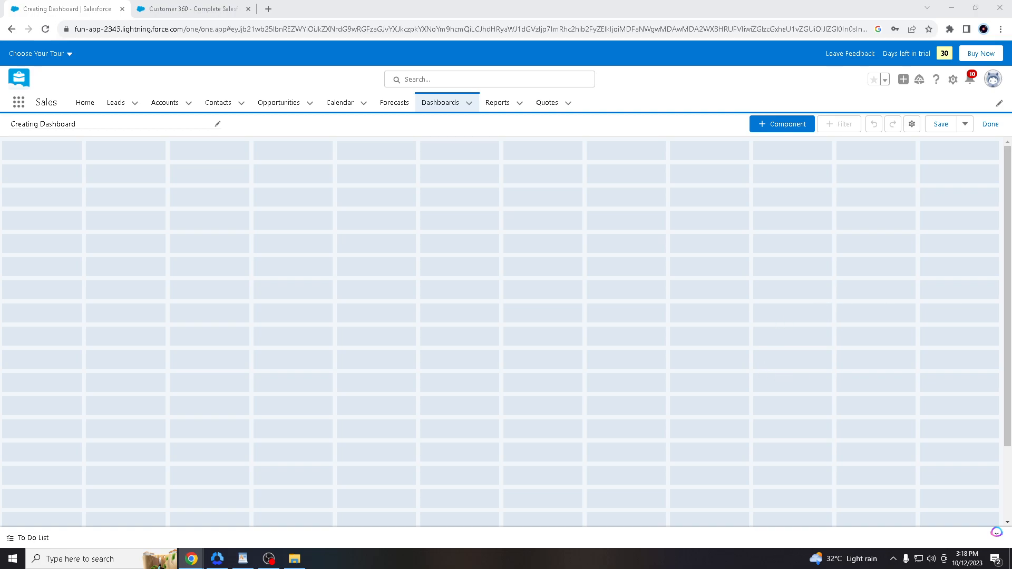
# Step: Start adding a component to the dashboard and browse the Sales and Marketing Reports folder for a source report
pyautogui.click(777, 127)
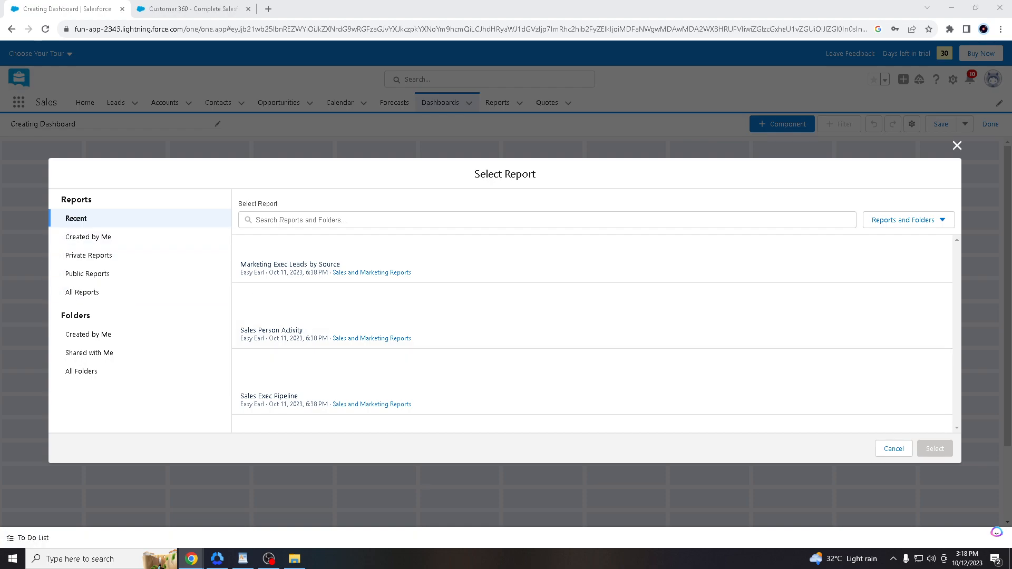
pyautogui.click(385, 340)
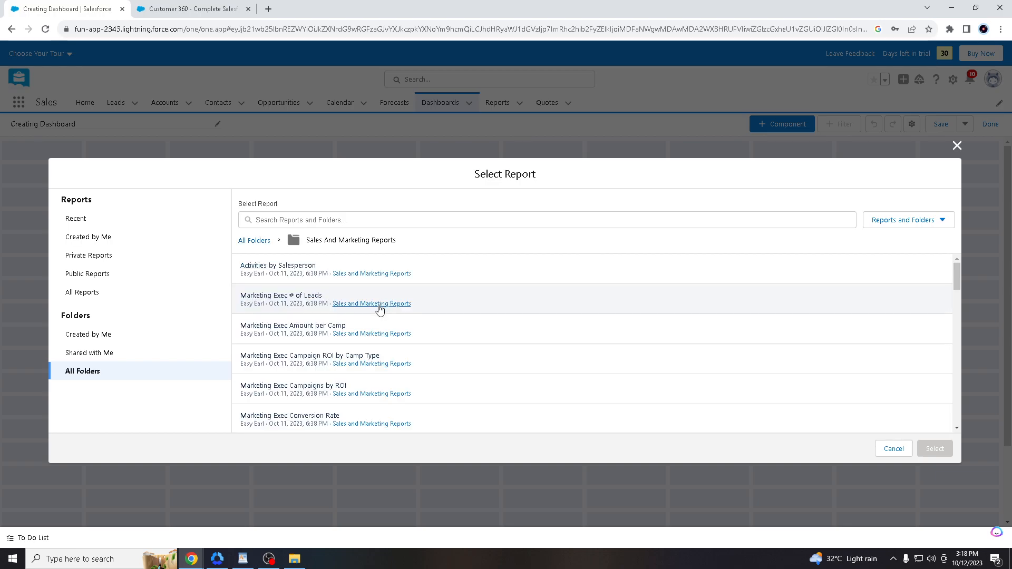
pyautogui.scroll(-2, 368, 309)
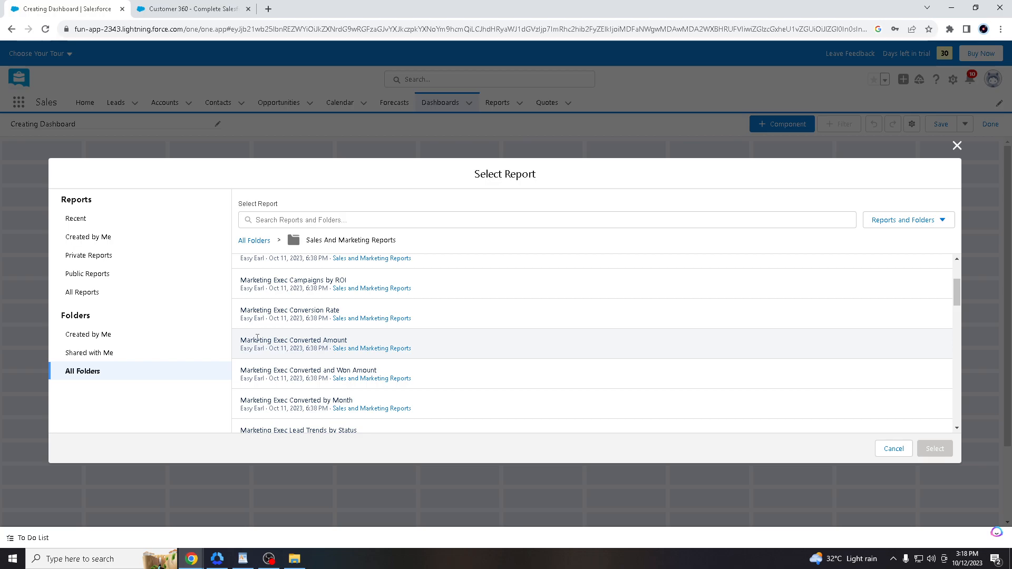
# Step: Search the reports for "contact" and choose Sample Flow Report: Screen Flows from the Public Reports folder as the component's source
pyautogui.click(303, 215)
pyautogui.write('contact')
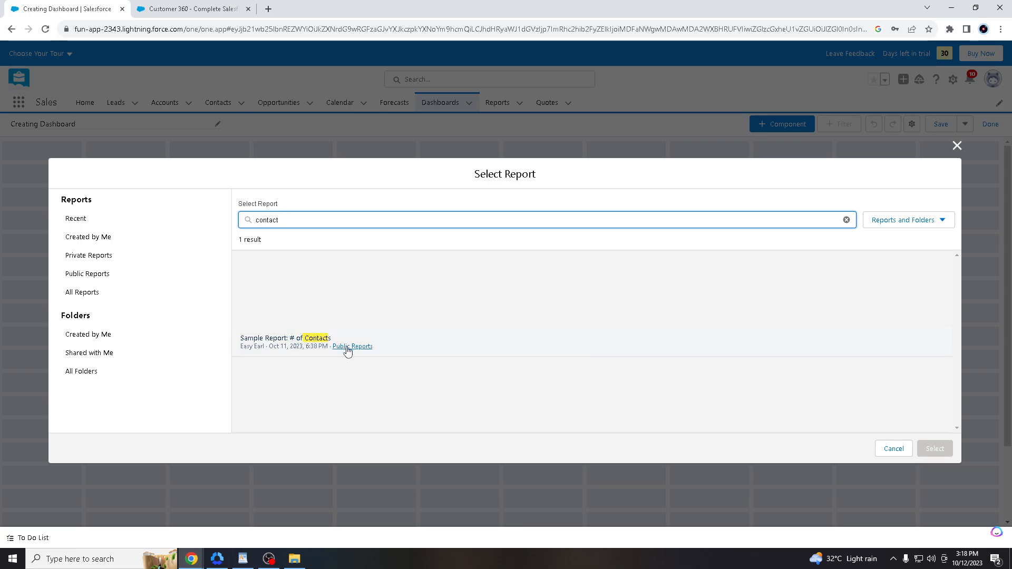
pyautogui.click(346, 348)
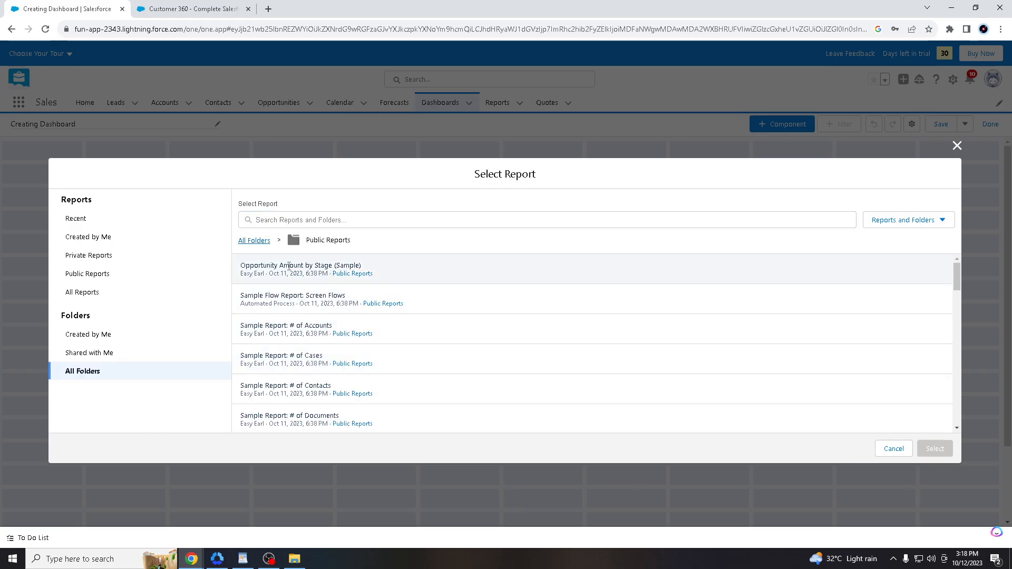
pyautogui.click(345, 306)
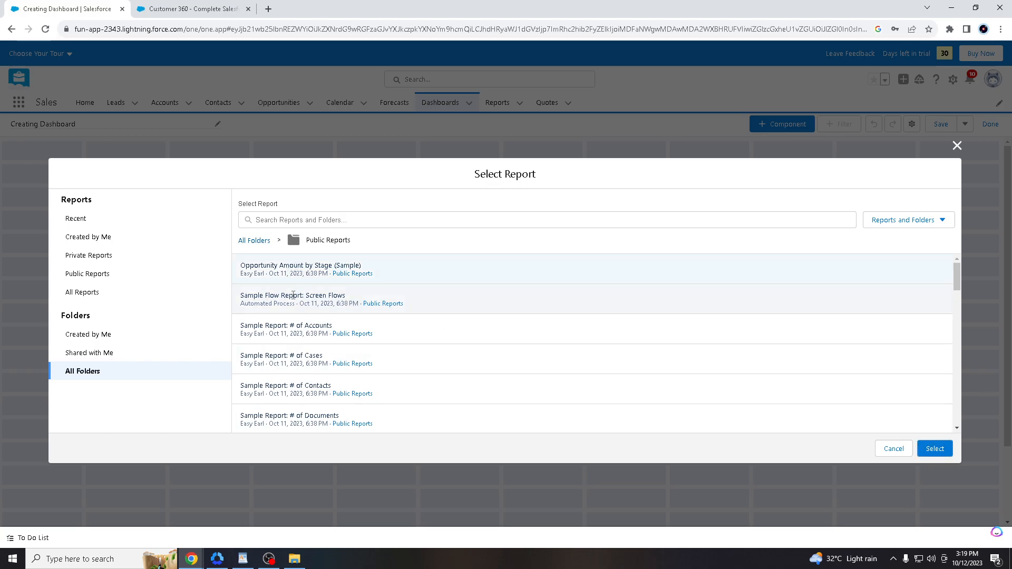
pyautogui.click(935, 448)
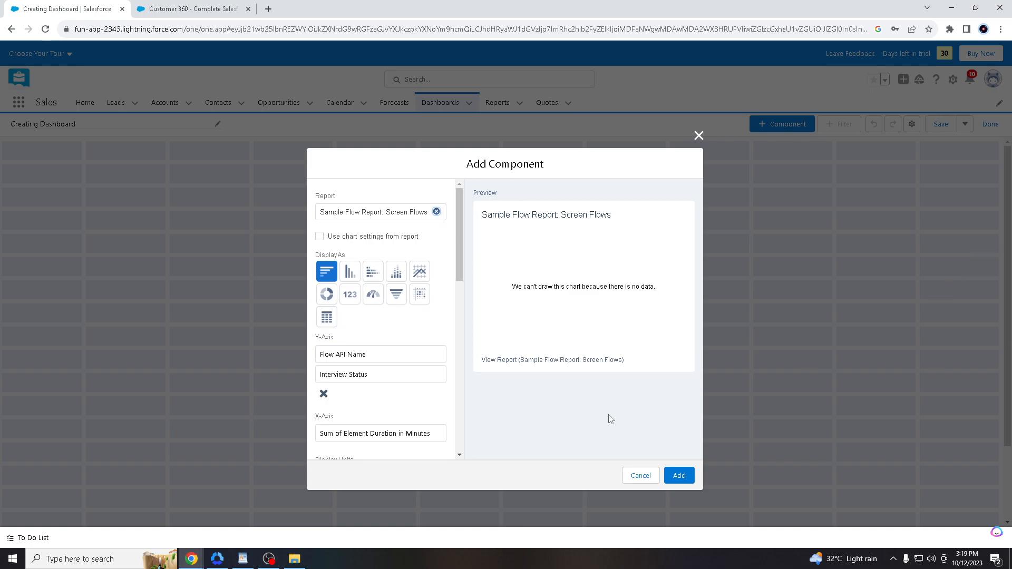
# Step: Try several chart types for the Screen Flows component, set it to a scatter chart and add it to the dashboard
pyautogui.click(350, 272)
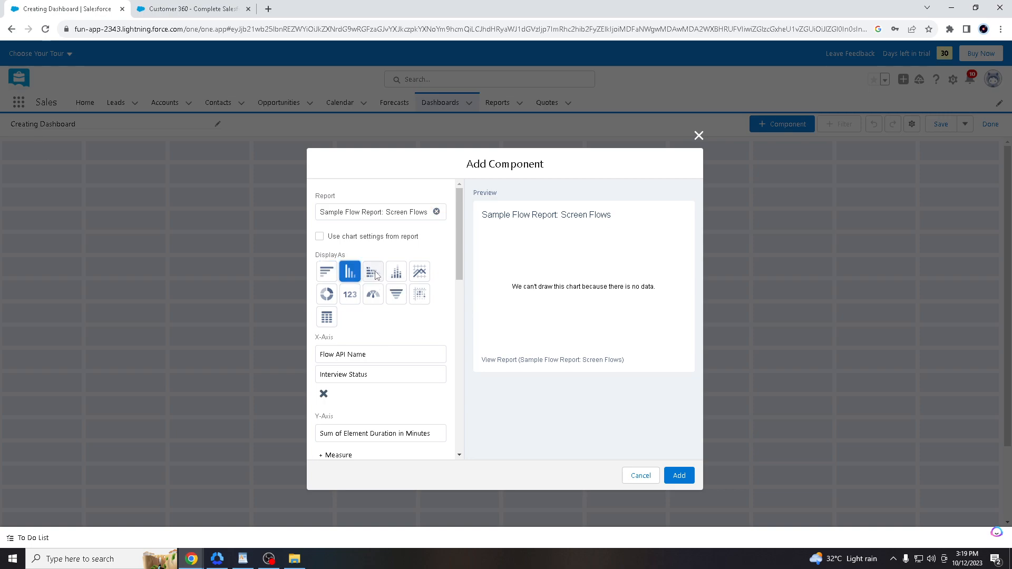
pyautogui.click(376, 274)
pyautogui.click(396, 273)
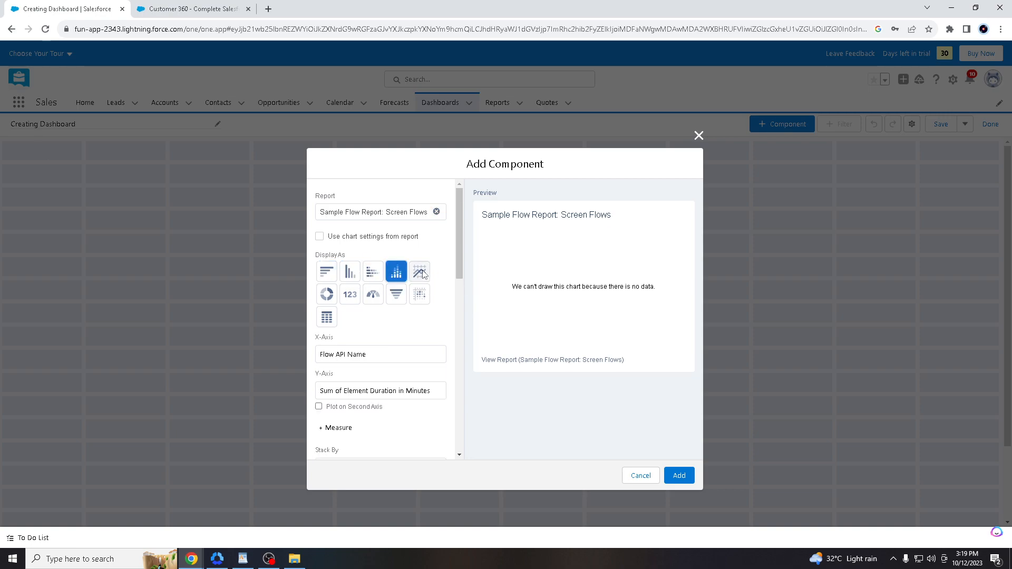
pyautogui.click(419, 294)
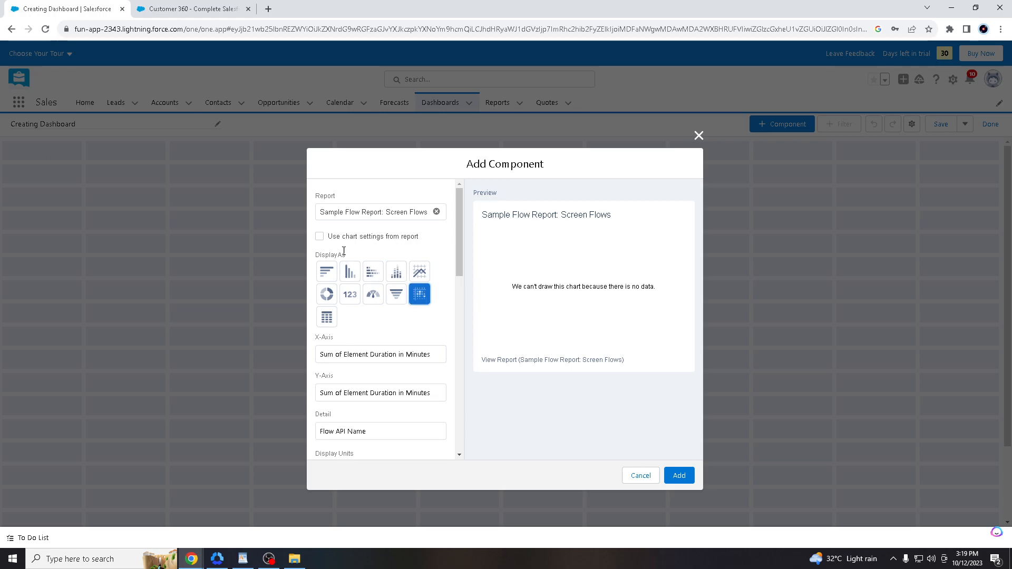
pyautogui.click(330, 238)
pyautogui.click(394, 273)
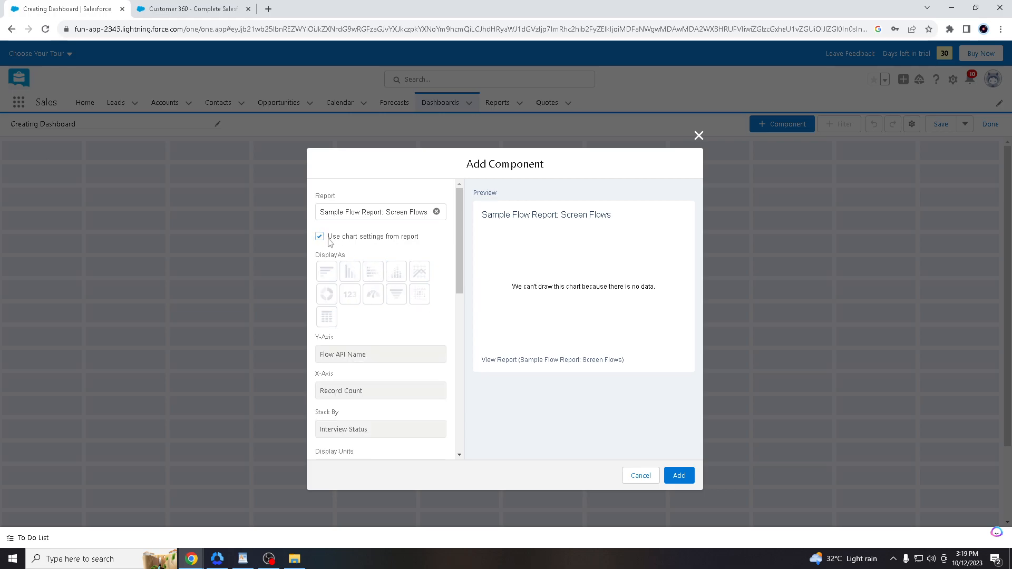
pyautogui.click(320, 237)
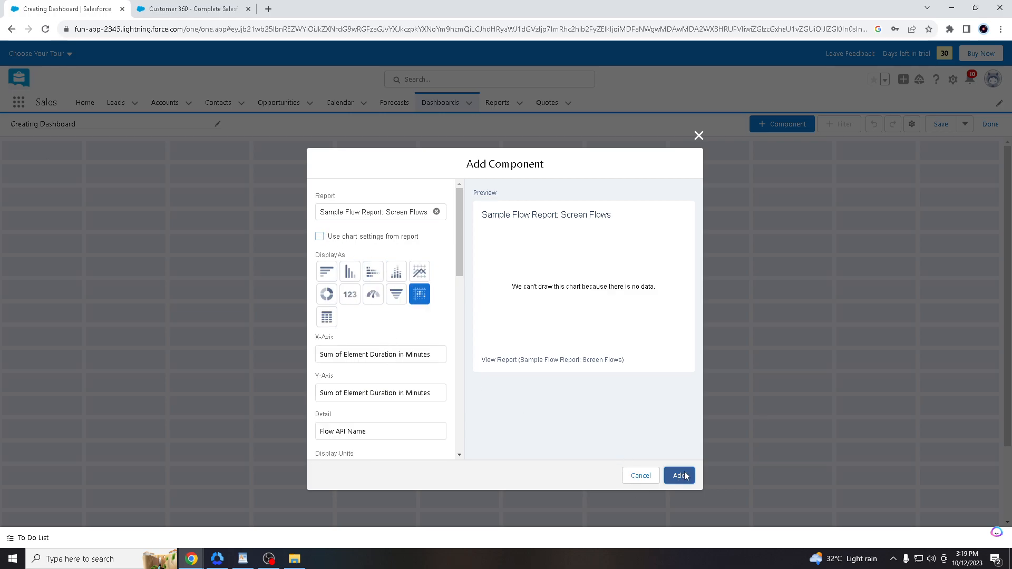
pyautogui.click(680, 476)
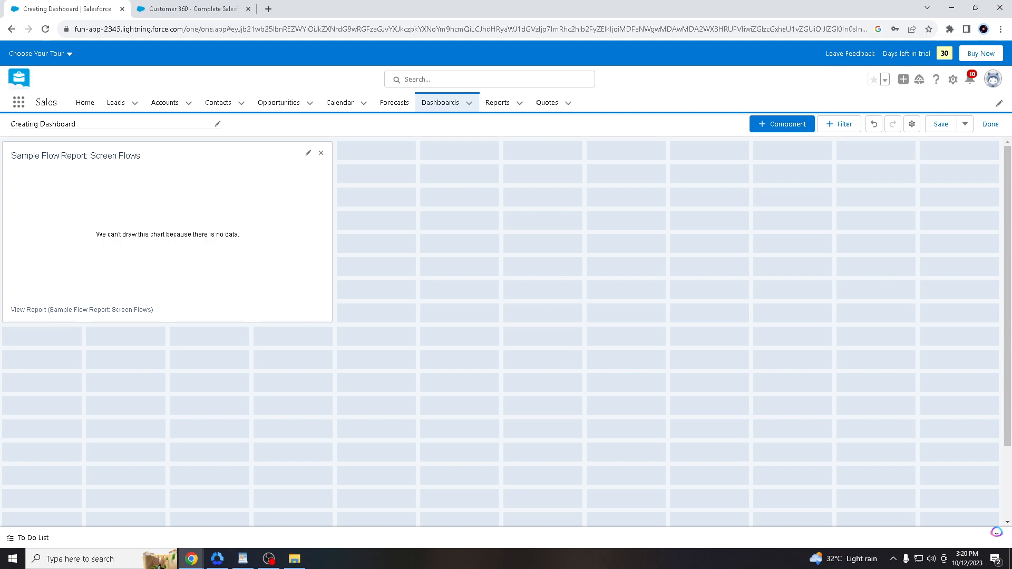
pyautogui.hotkey('alt', 'Tab')
pyautogui.hotkey('alt', 'Tab')
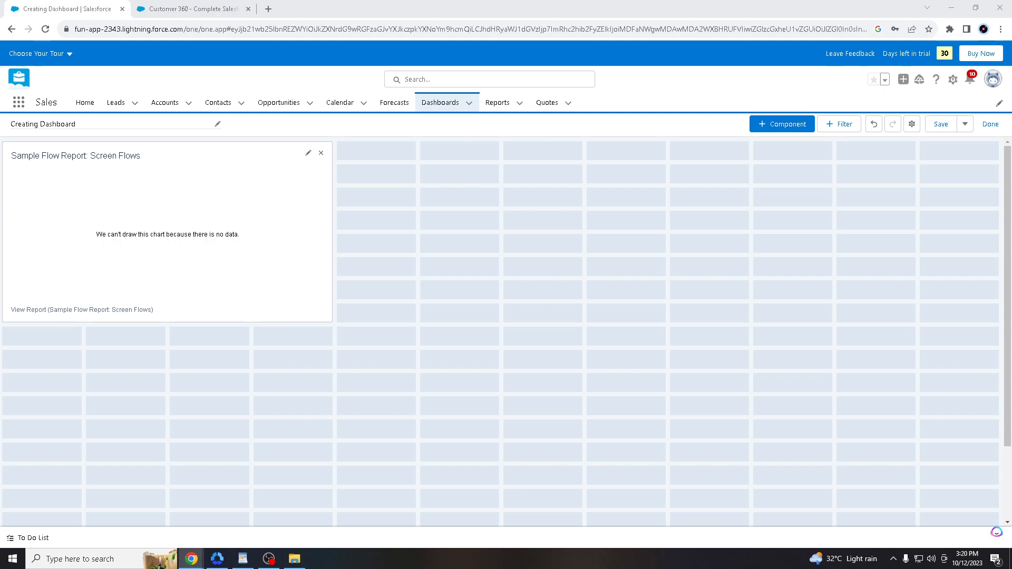
pyautogui.hotkey('alt', 'Tab')
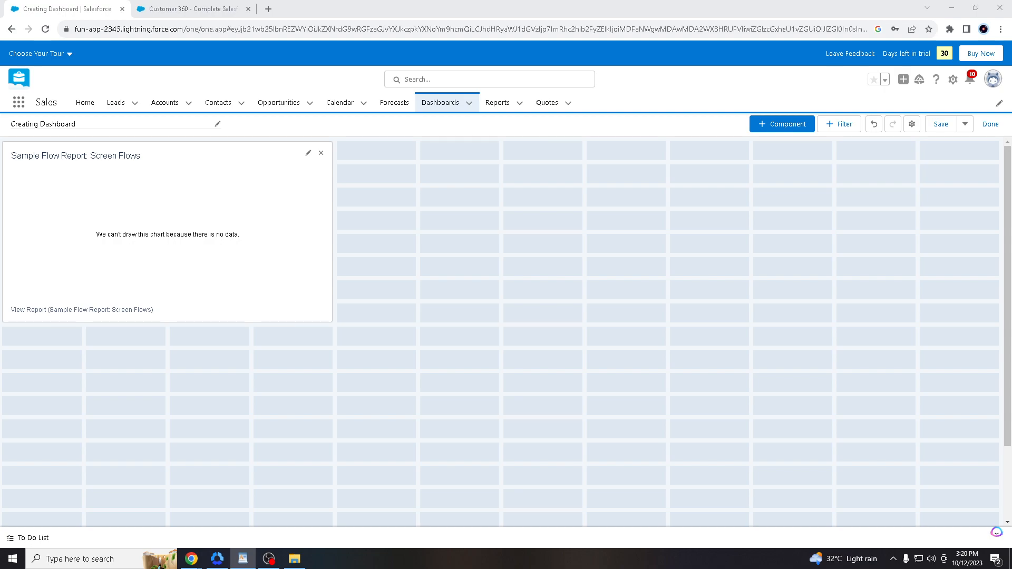
pyautogui.hotkey('alt', 'Tab')
pyautogui.hotkey('alt', 'Tab')
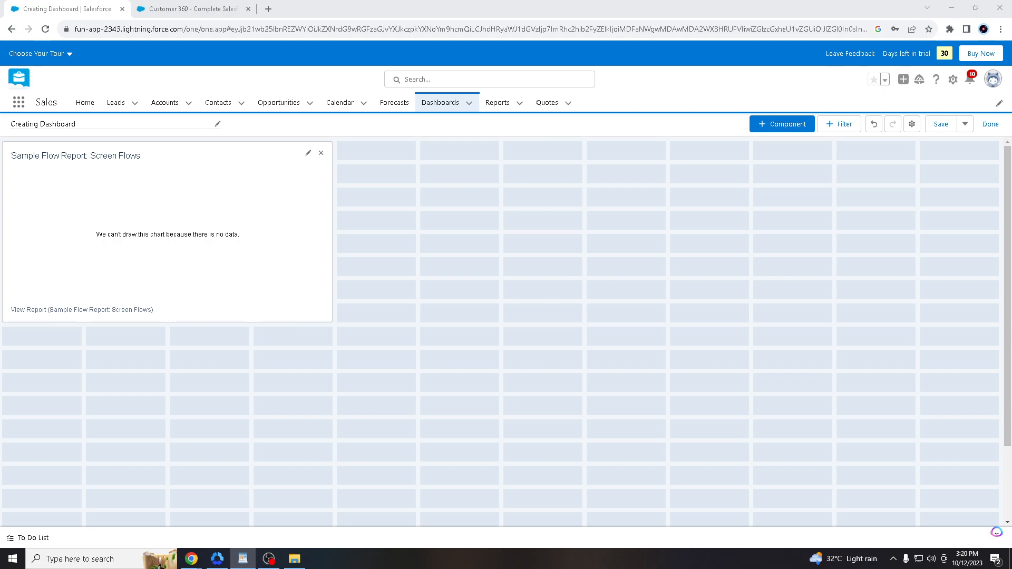